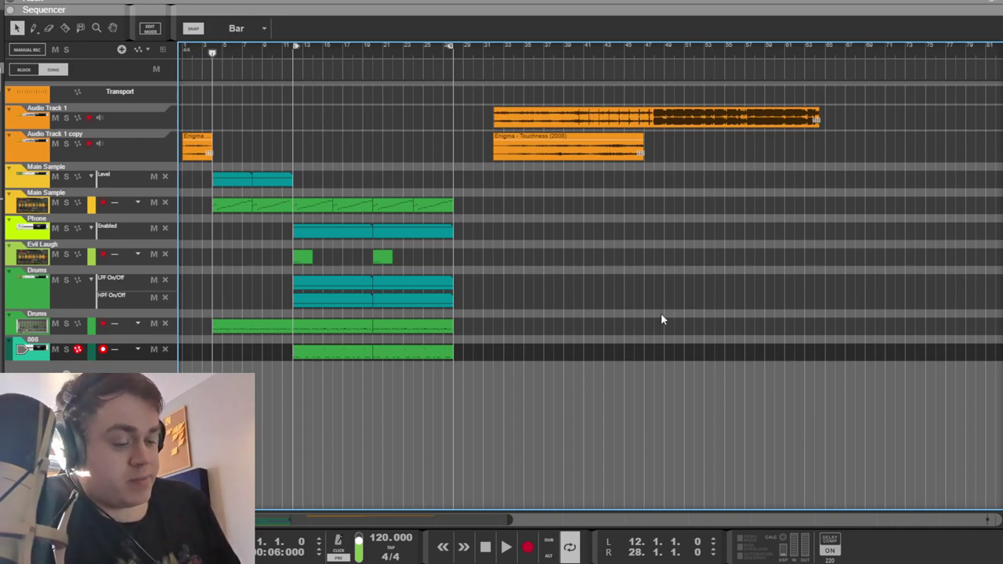
Step: Play the whole arrangement, and audition the Evil Laugh track in solo from bar 12
{"action": "key", "text": "space"}
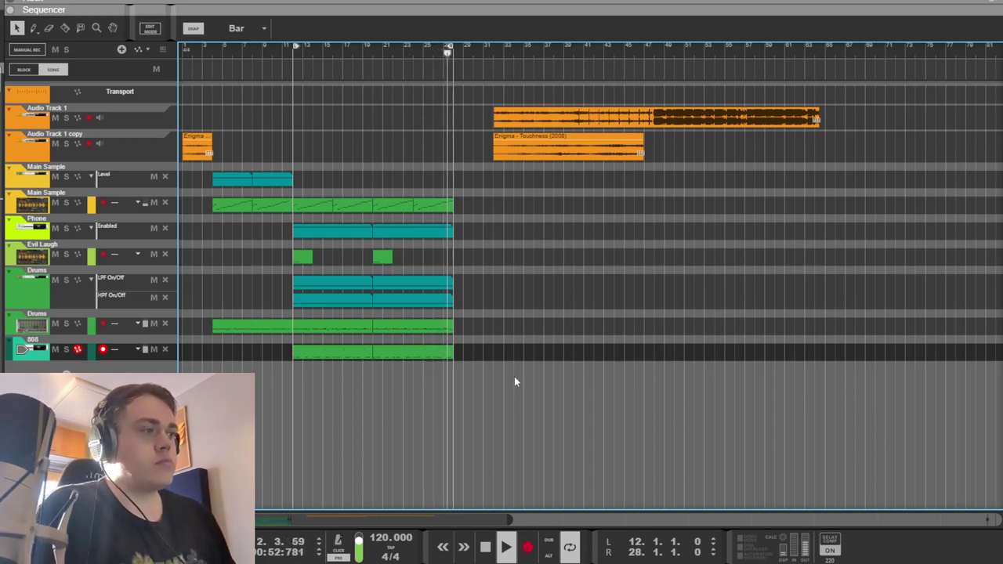
{"action": "key", "text": "space"}
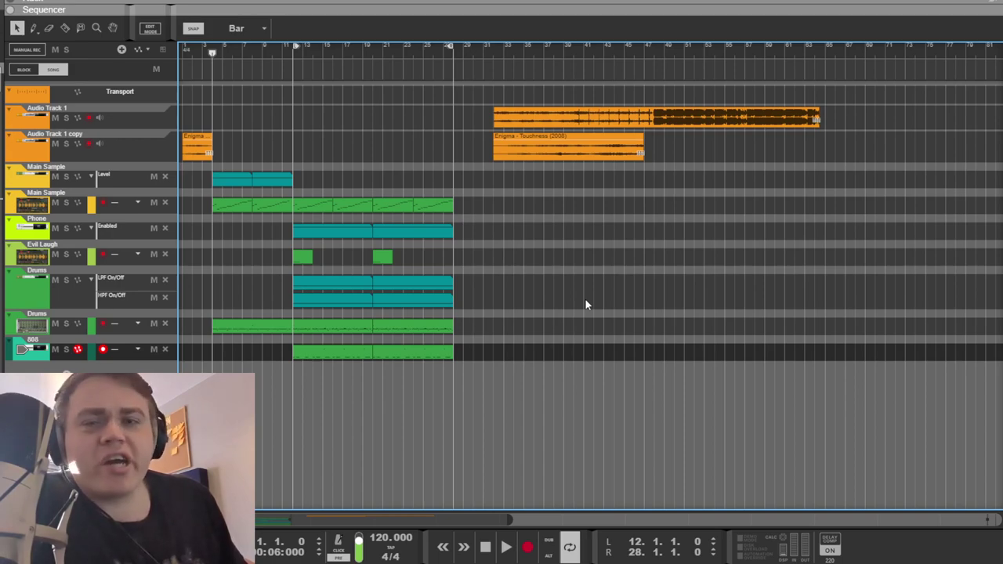
{"action": "left_click", "coordinate": [66, 255]}
{"action": "left_click", "coordinate": [291, 54]}
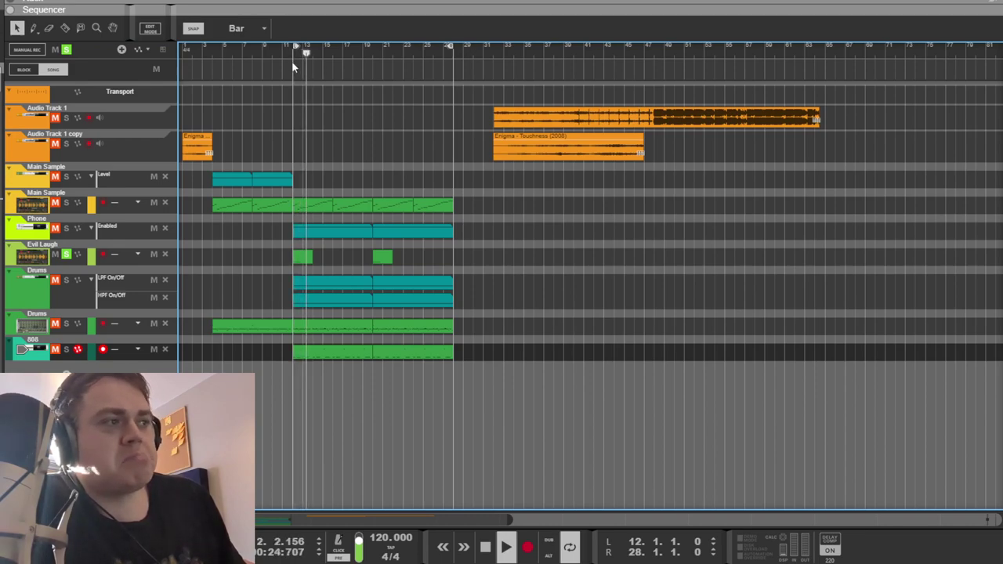
{"action": "key", "text": "space"}
{"action": "left_click", "coordinate": [67, 254]}
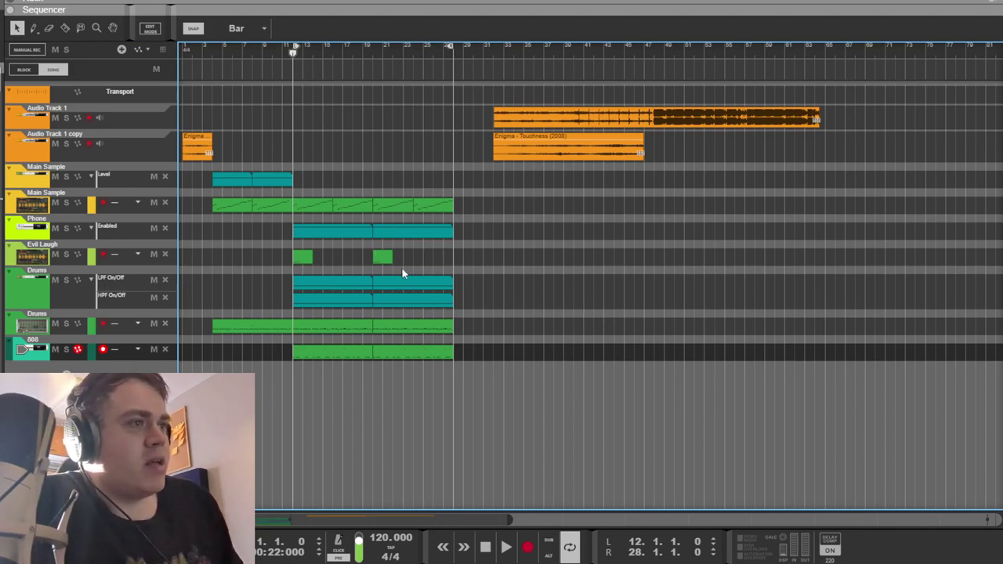
{"action": "double_click", "coordinate": [511, 138]}
{"action": "left_click", "coordinate": [671, 253]}
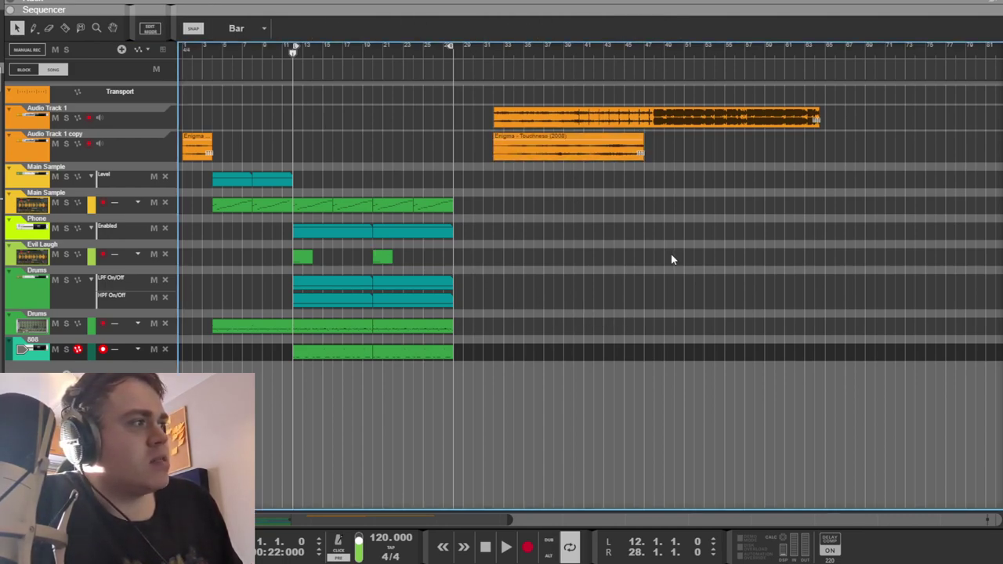
{"action": "left_click", "coordinate": [519, 146]}
{"action": "left_click", "coordinate": [589, 207]}
{"action": "left_click", "coordinate": [532, 137]}
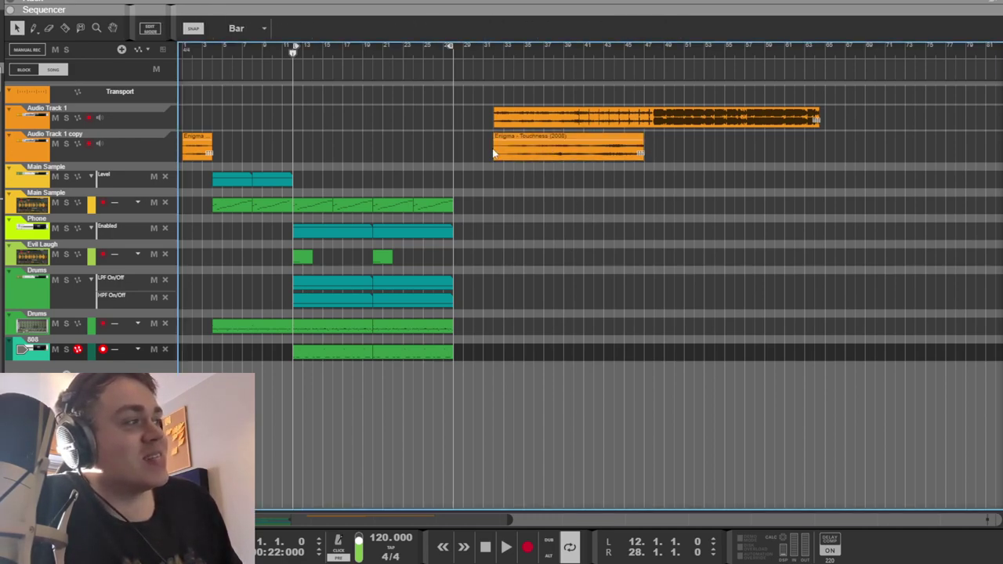
Step: Solo the Main Sample channel and audition its sliced Enigma sample in the Mimic sampler from bar 12
{"action": "key", "text": "F6"}
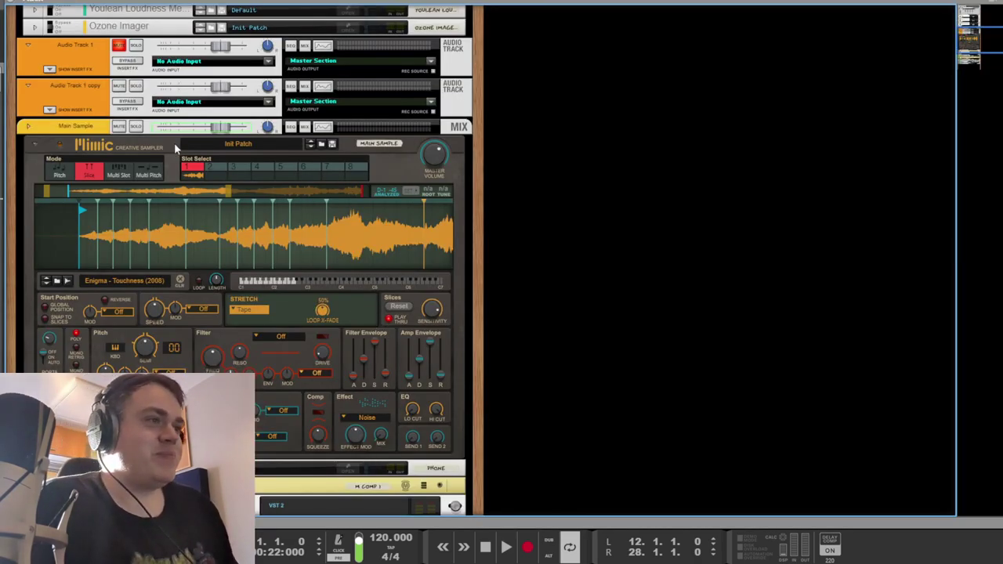
{"action": "left_click", "coordinate": [139, 135]}
{"action": "key", "text": "F7"}
{"action": "key", "text": "space"}
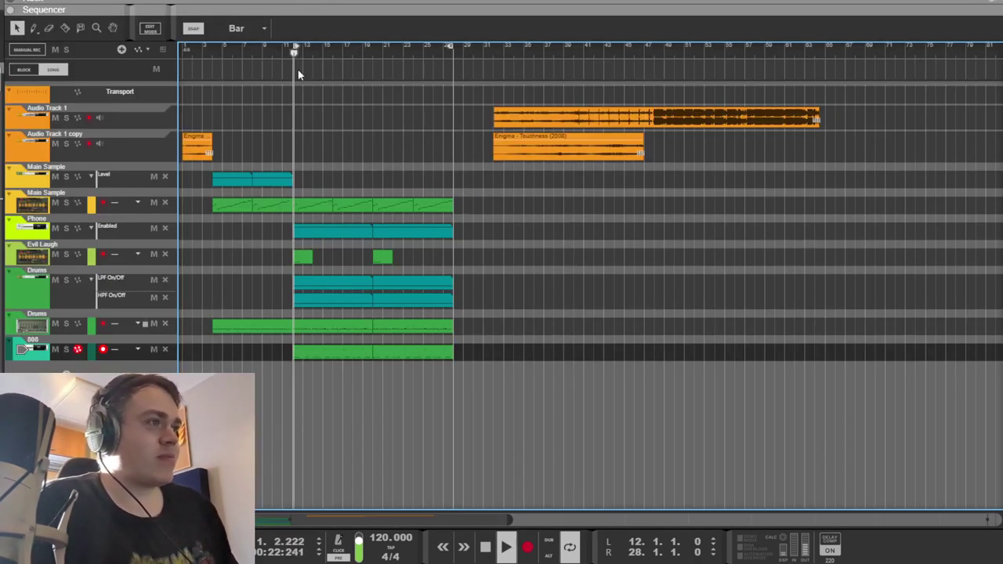
{"action": "key", "text": "F6"}
{"action": "left_click", "coordinate": [586, 292]}
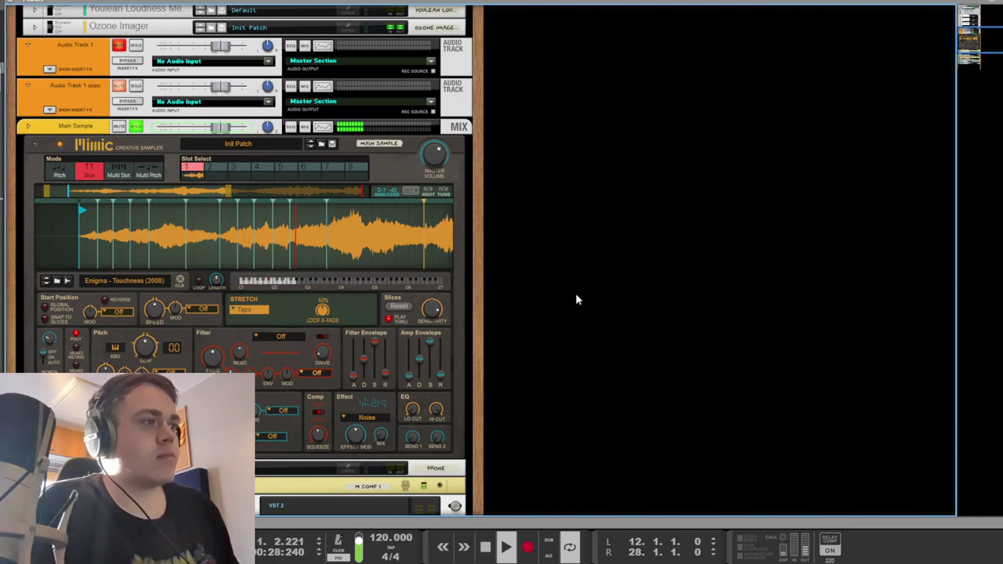
{"action": "key", "text": "space"}
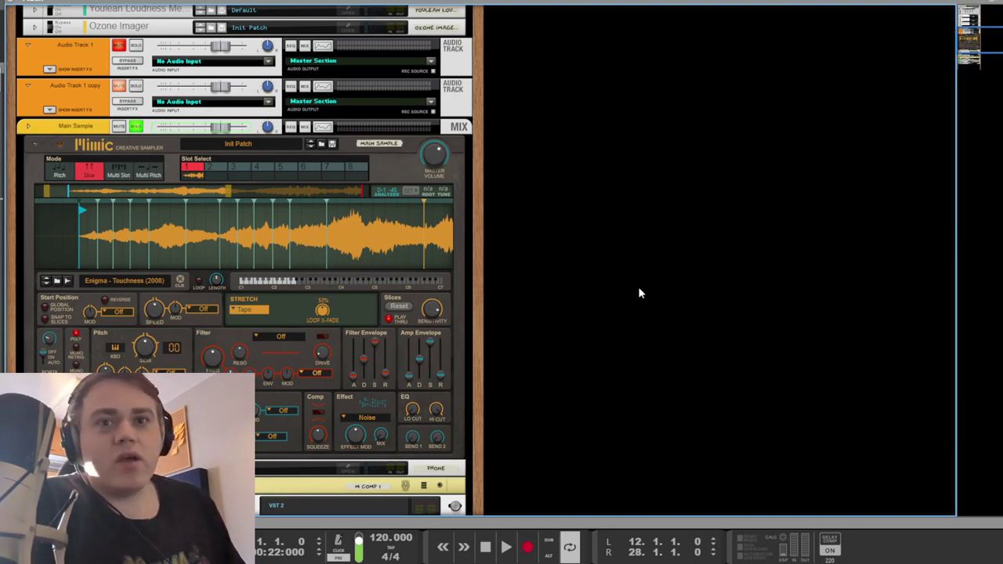
{"action": "key", "text": "space"}
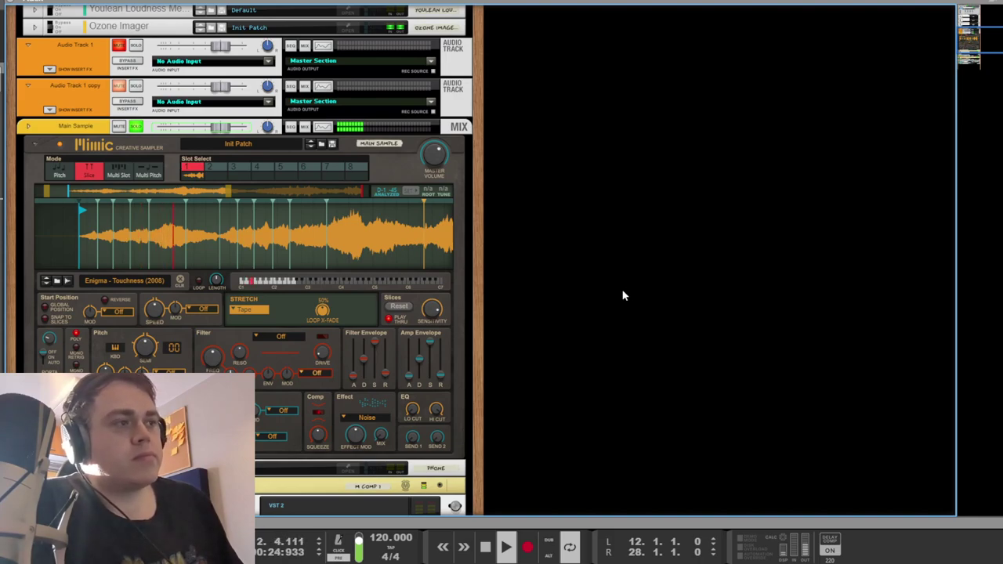
{"action": "key", "text": "space"}
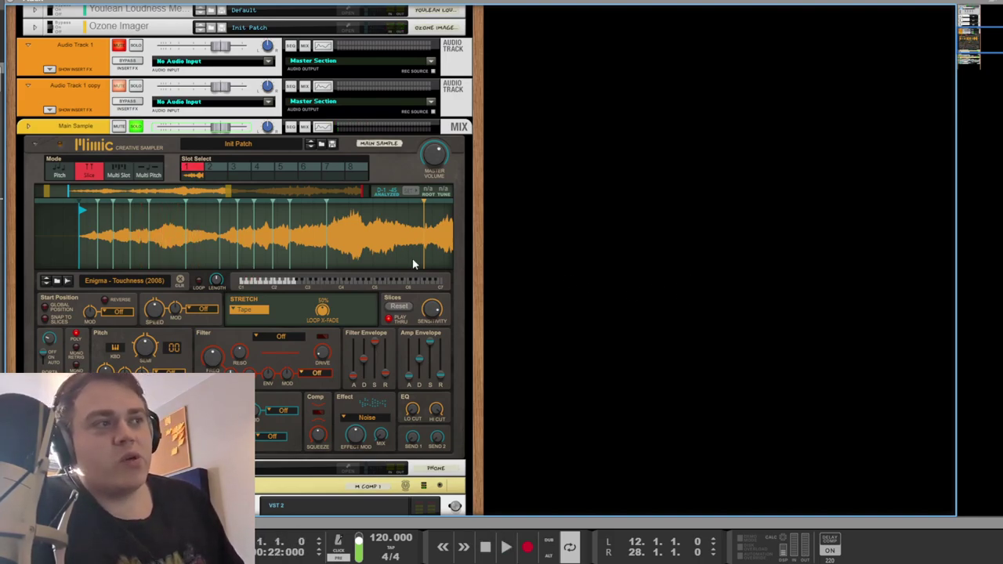
Step: Turn off solo on the Main Sample channel and play the full mix from bar 12
{"action": "left_click", "coordinate": [135, 128]}
{"action": "key", "text": "space"}
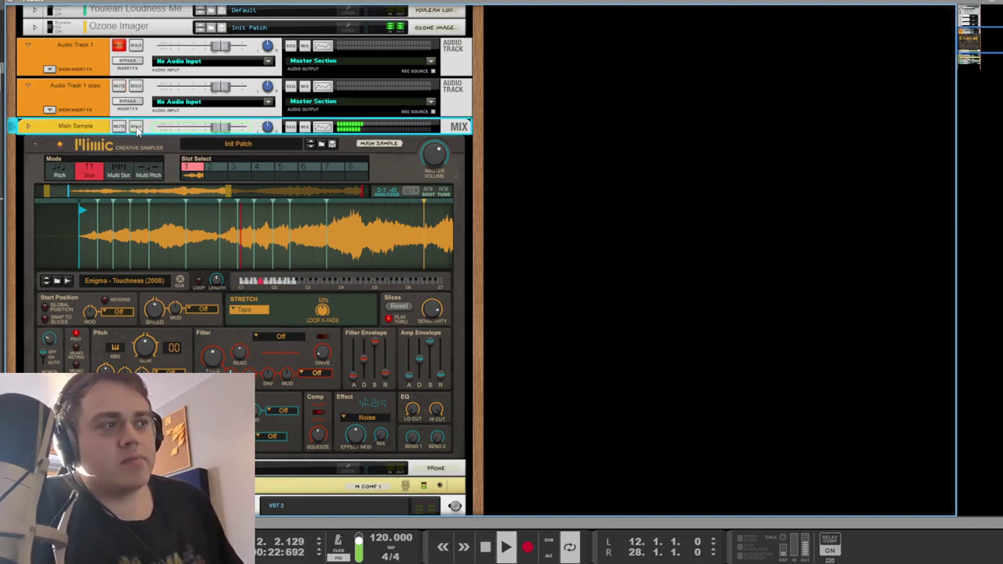
{"action": "left_click", "coordinate": [672, 309]}
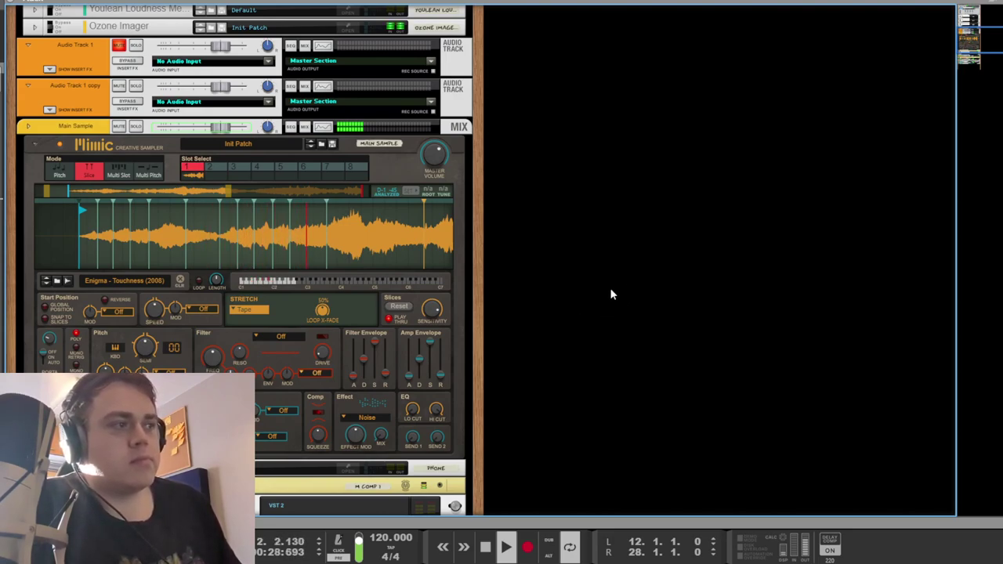
{"action": "key", "text": "space"}
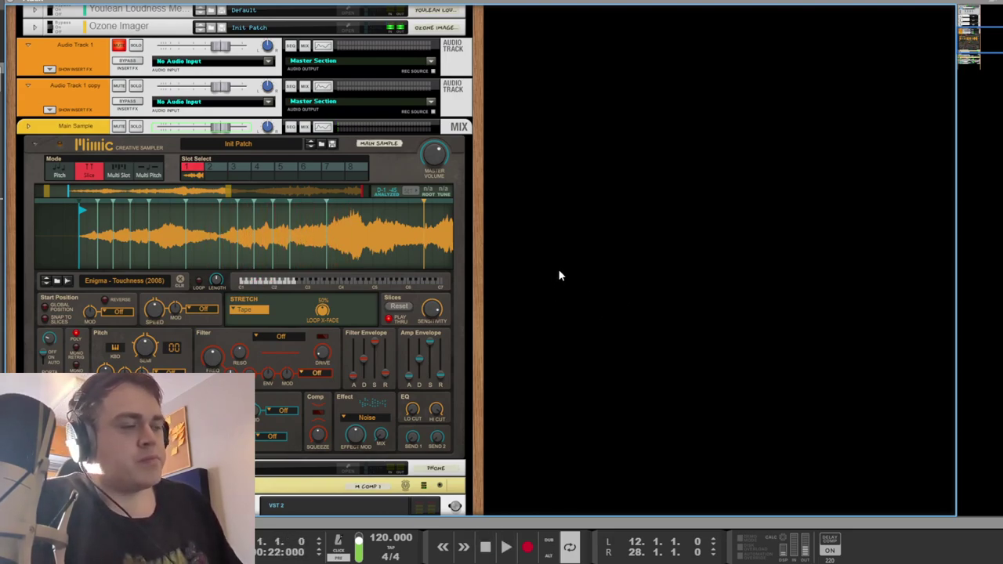
Step: Audition the Drums channel in solo and unfold its Redrum drum machine in the rack
{"action": "key", "text": "F5"}
{"action": "key", "text": "space"}
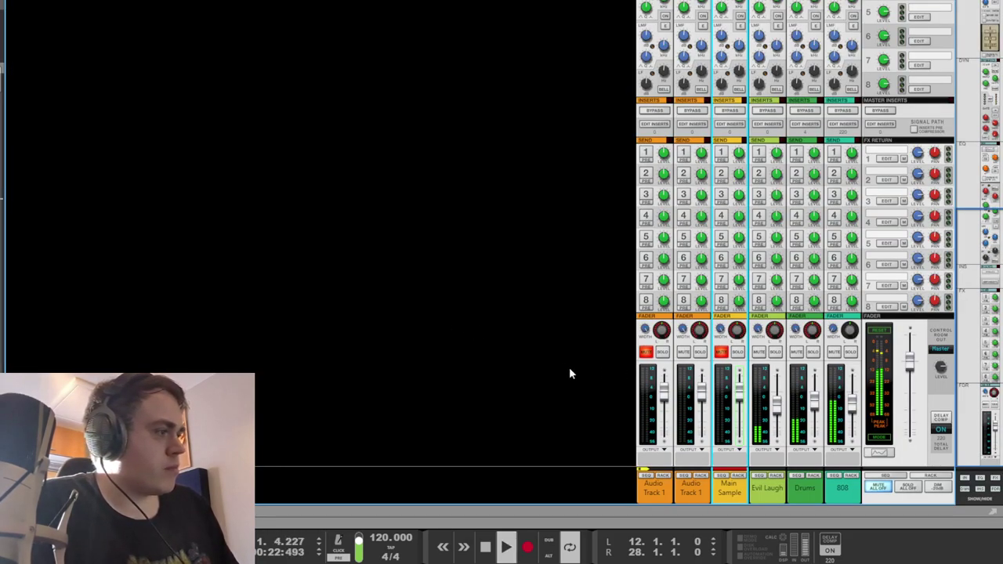
{"action": "key", "text": "F6"}
{"action": "scroll", "coordinate": [502, 345], "scroll_direction": "down", "scroll_amount": 8}
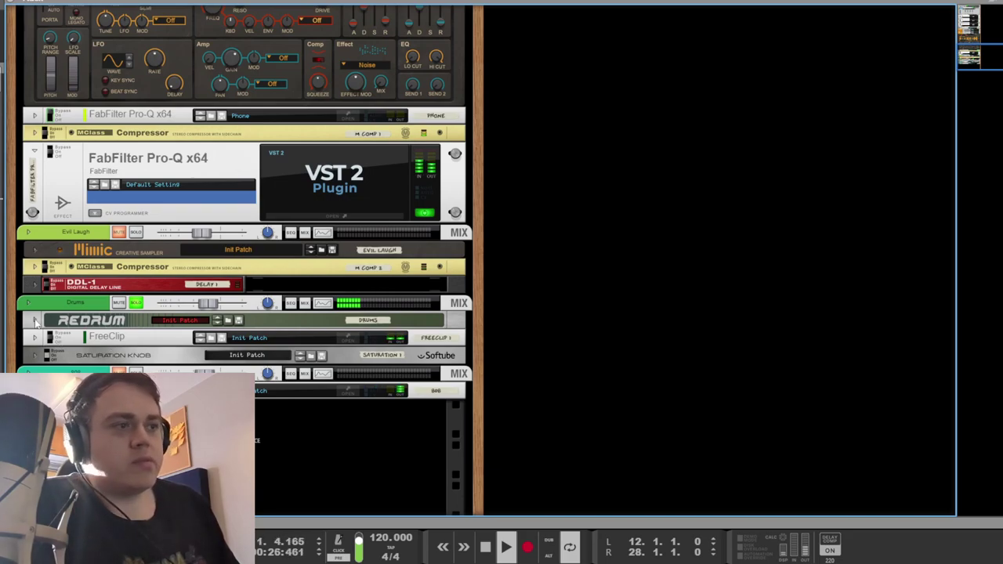
{"action": "left_click", "coordinate": [33, 320]}
{"action": "scroll", "coordinate": [199, 297], "scroll_direction": "down", "scroll_amount": 3}
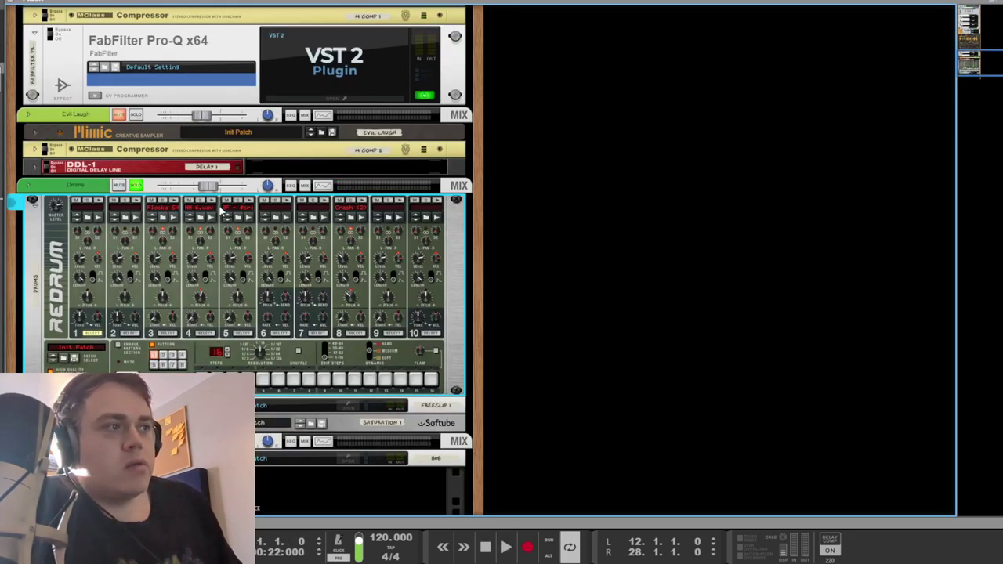
Step: Audition the individual drum samples on Redrum channels 3 and 5
{"action": "left_click", "coordinate": [176, 203]}
{"action": "left_click", "coordinate": [251, 202]}
{"action": "left_click", "coordinate": [641, 254]}
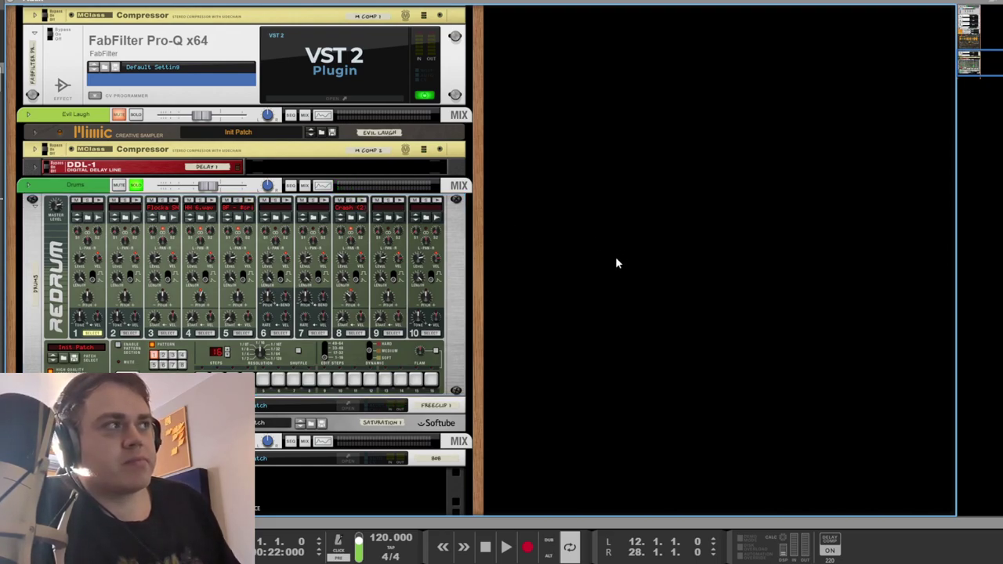
{"action": "left_click", "coordinate": [171, 202]}
{"action": "left_click", "coordinate": [670, 279]}
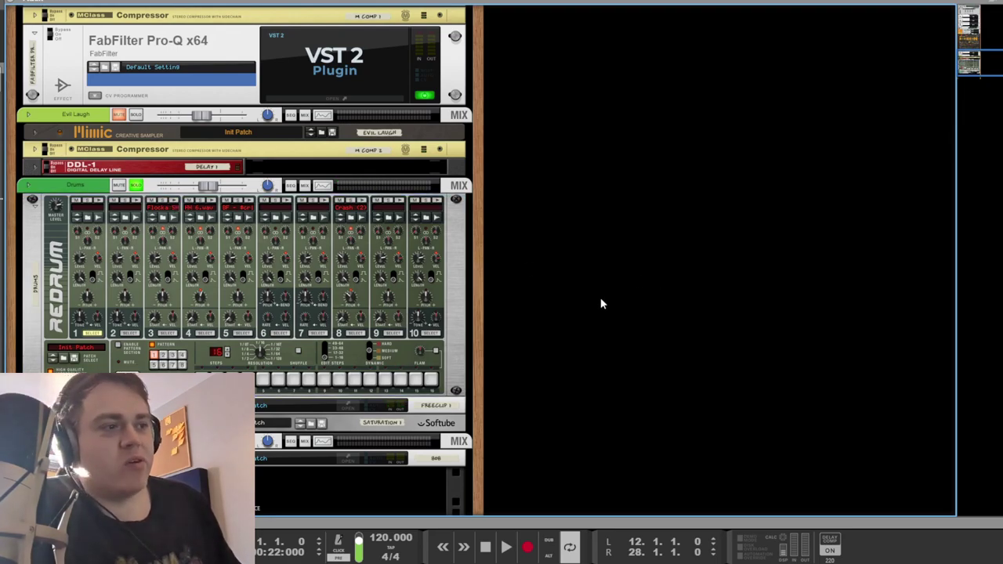
Step: Unfold FreeClip on the drums and examine its clipping settings in the plugin window while the drums play
{"action": "scroll", "coordinate": [373, 347], "scroll_direction": "down", "scroll_amount": 3}
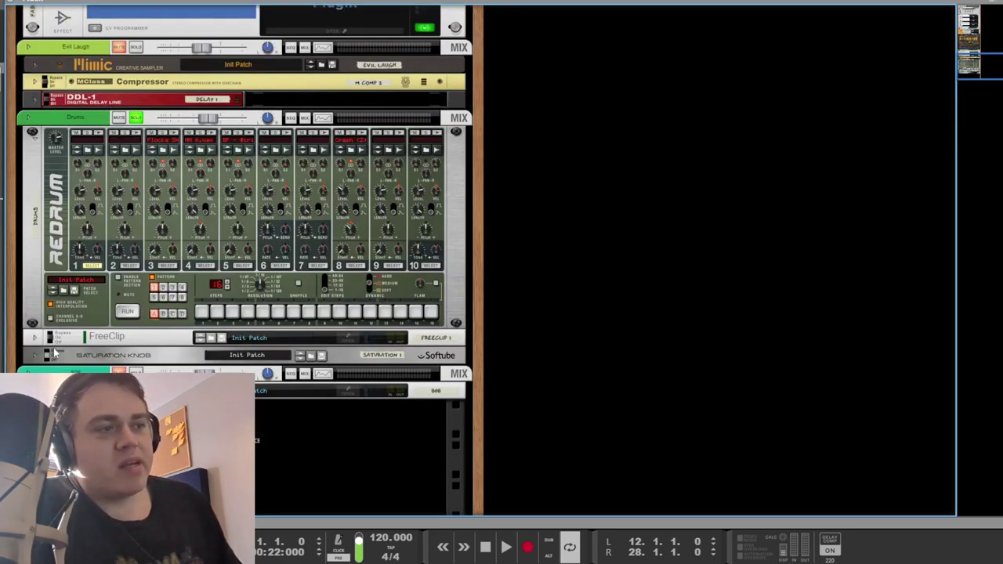
{"action": "left_click", "coordinate": [35, 337]}
{"action": "double_click", "coordinate": [307, 374]}
{"action": "key", "text": "space"}
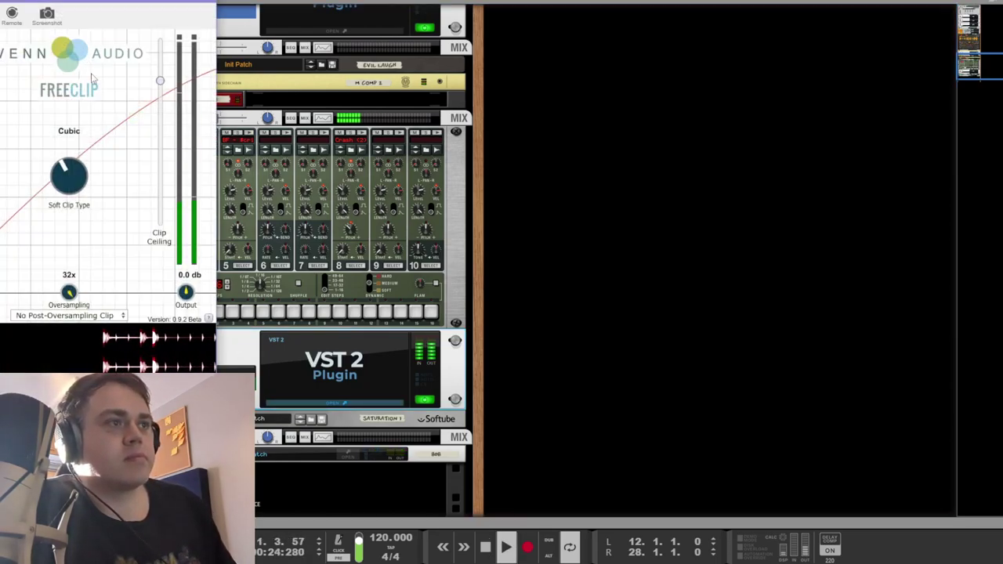
{"action": "left_click", "coordinate": [431, 195]}
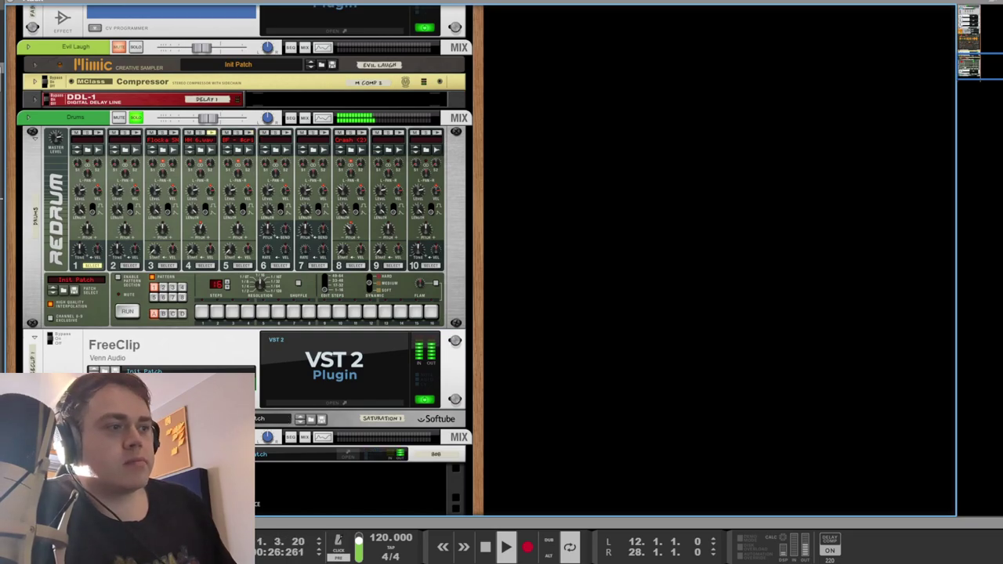
Step: Stop playback and unfold the drums' Saturation Knob to examine its settings
{"action": "left_click", "coordinate": [34, 419]}
{"action": "key", "text": "space"}
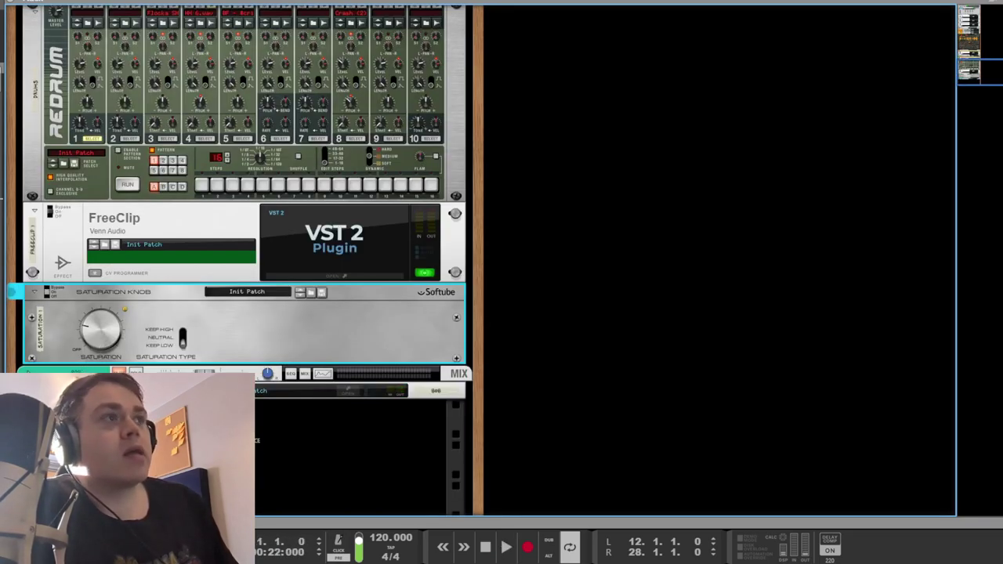
{"action": "left_click", "coordinate": [783, 307]}
{"action": "scroll", "coordinate": [783, 307], "scroll_direction": "up", "scroll_amount": 3}
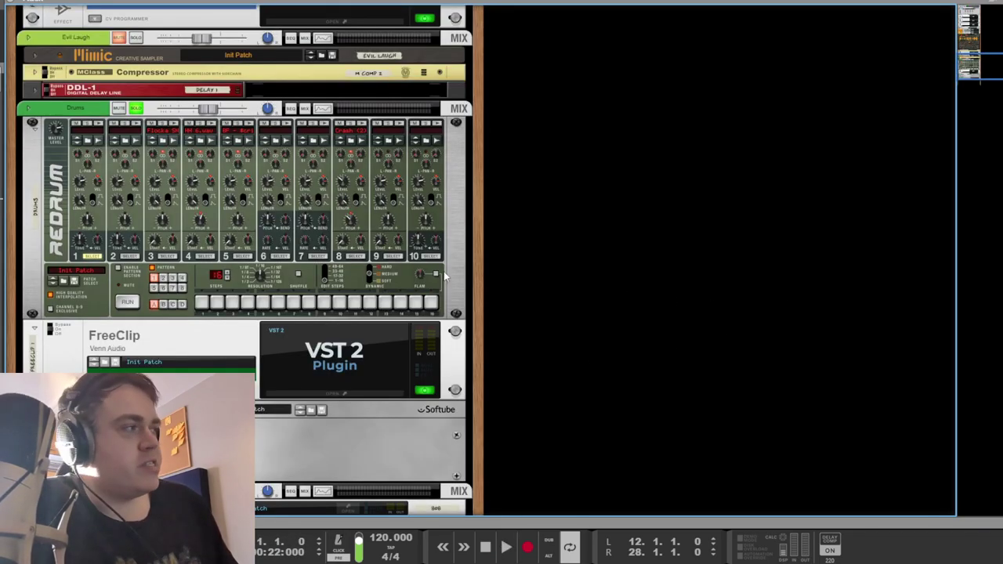
Step: Switch the solo from the Drums to the 808 channel and open its SubLabXL synth window
{"action": "key", "text": "F5"}
{"action": "left_click", "coordinate": [814, 352]}
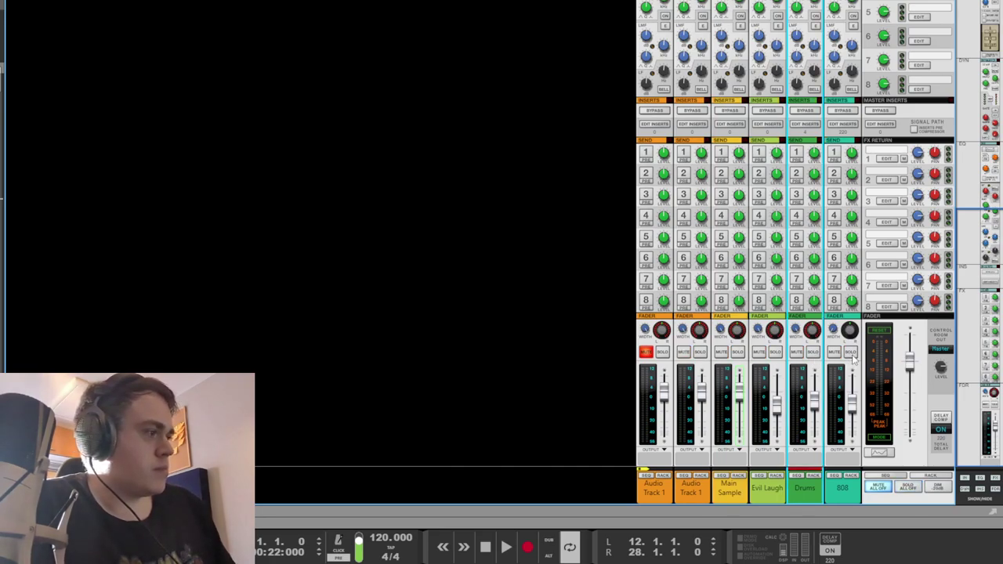
{"action": "key", "text": "space"}
{"action": "key", "text": "F6"}
{"action": "key", "text": "space"}
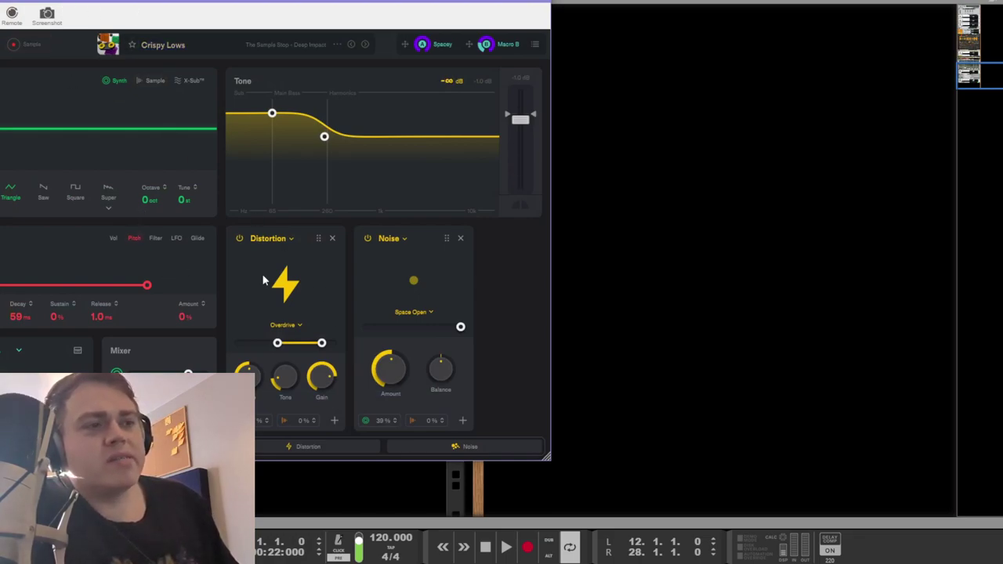
Step: Play the soloed 808 from bar 12 while examining the Crispy Lows preset with the full SubLabXL window in view
{"action": "key", "text": "space"}
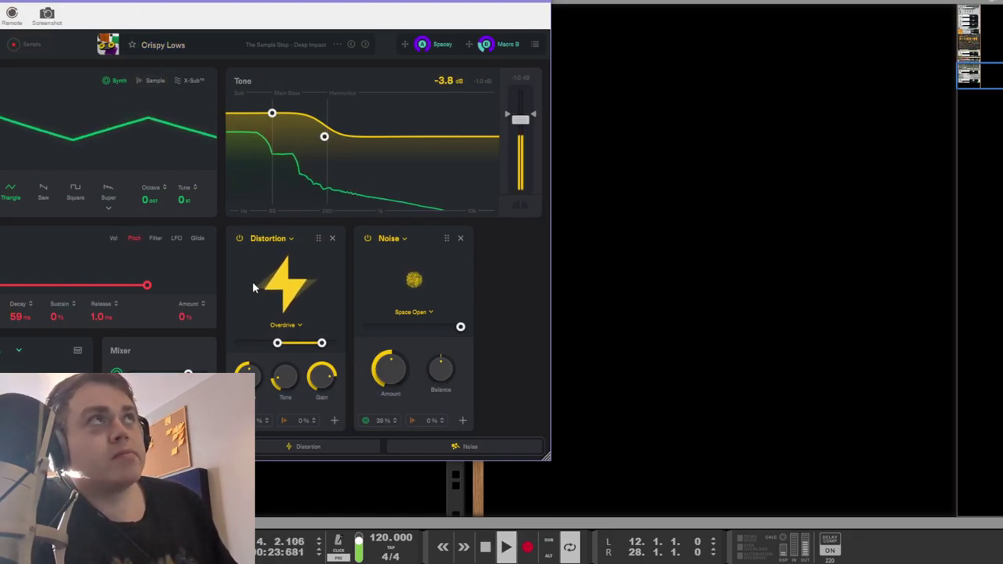
{"action": "left_click_drag", "start_coordinate": [313, 24], "coordinate": [393, 0]}
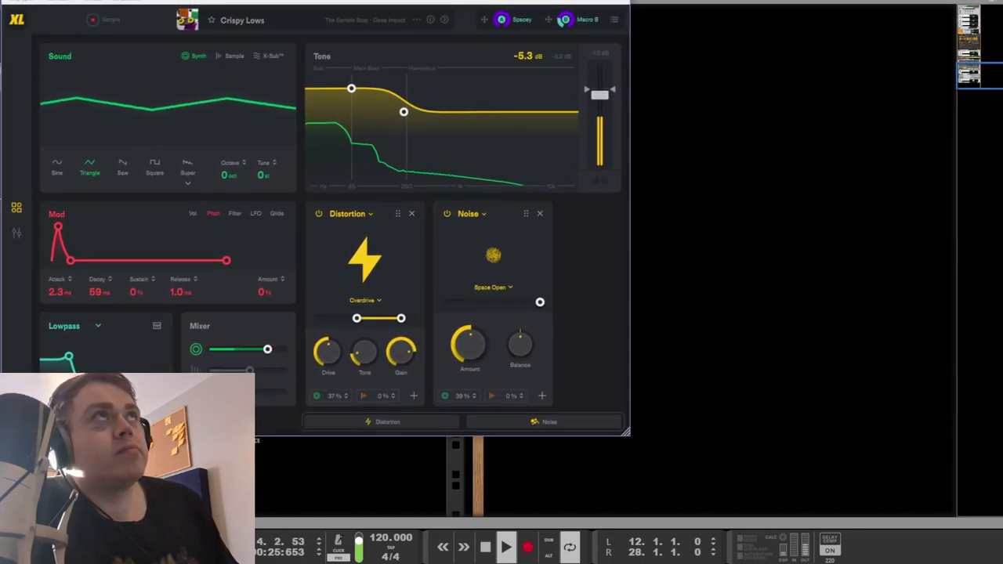
{"action": "key", "text": "space"}
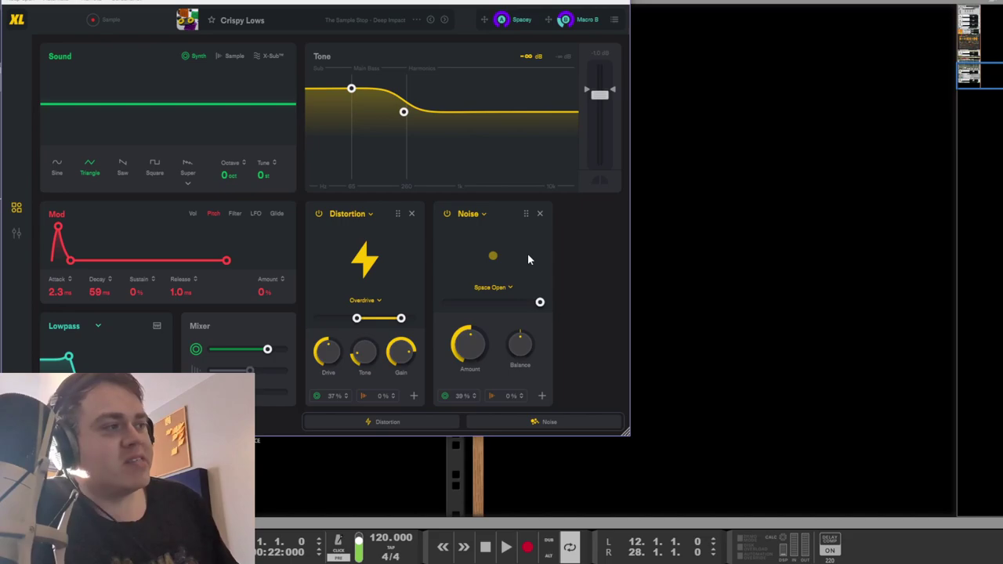
{"action": "left_click", "coordinate": [662, 263]}
Step: Turn off solo on the 808 channel while playing the mix from bar 12
{"action": "key", "text": "space"}
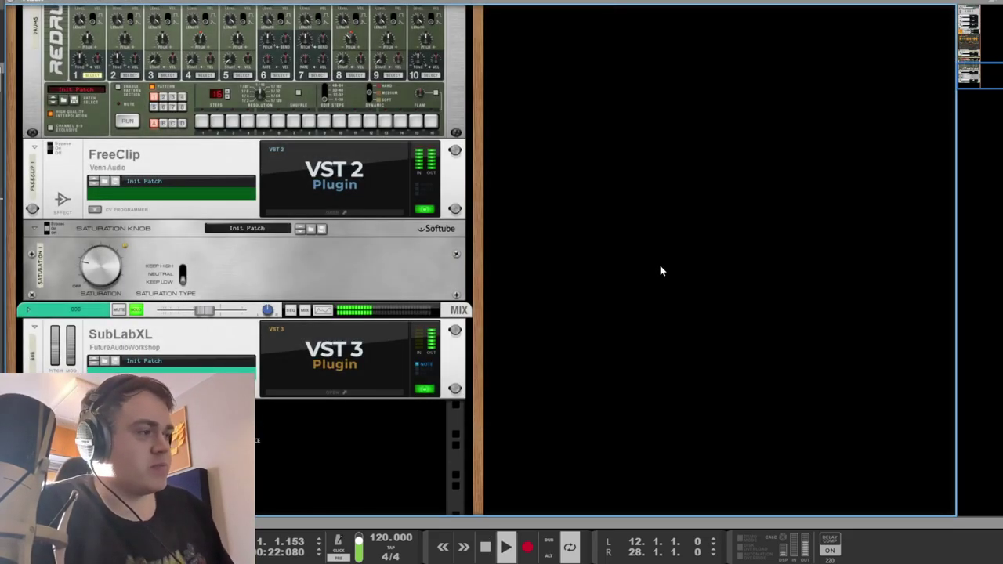
{"action": "key", "text": "F5"}
{"action": "left_click", "coordinate": [849, 353]}
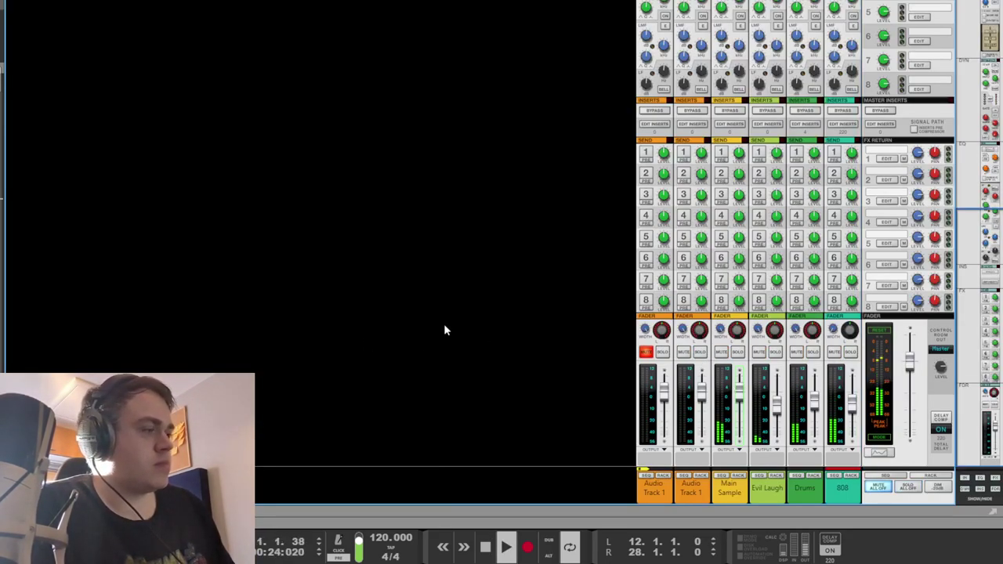
Step: Bypass The Glue 64, OTT_x64 and the VST effect below them in the Master Section, and play the mix without them
{"action": "key", "text": "F6"}
{"action": "scroll", "coordinate": [490, 333], "scroll_direction": "up", "scroll_amount": 10}
{"action": "scroll", "coordinate": [510, 321], "scroll_direction": "up", "scroll_amount": 4}
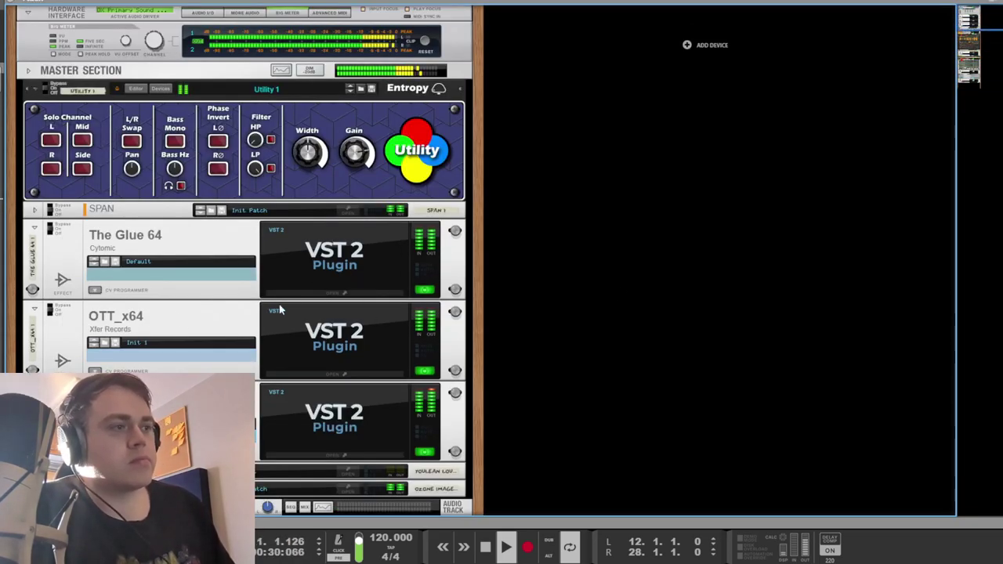
{"action": "key", "text": "space"}
{"action": "left_click", "coordinate": [101, 320]}
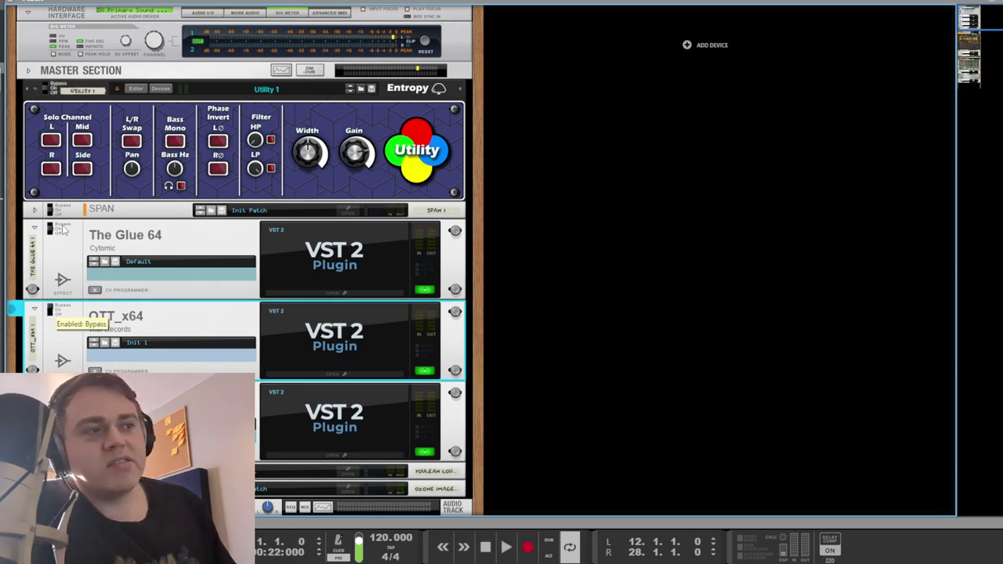
{"action": "left_click", "coordinate": [684, 281]}
{"action": "key", "text": "space"}
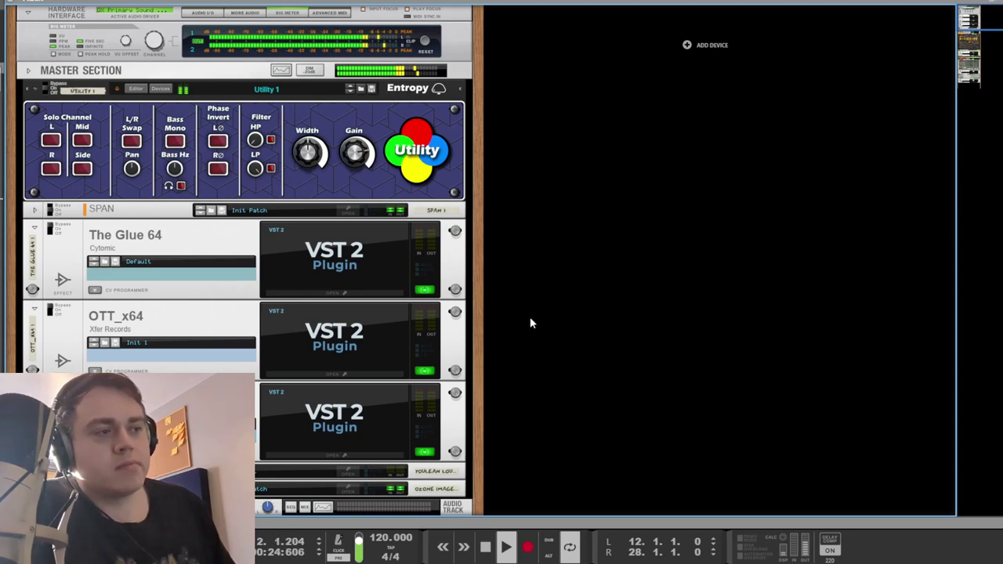
Step: Stop playback, open The Glue 64's window, bring it fully into view and set it to keep open
{"action": "key", "text": "space"}
{"action": "left_click", "coordinate": [152, 259]}
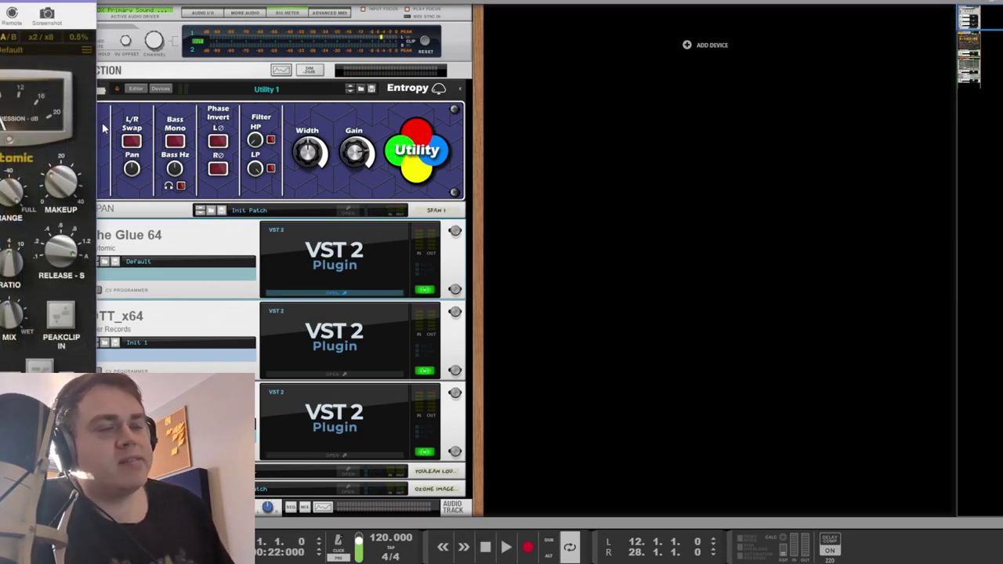
{"action": "left_click_drag", "start_coordinate": [23, 4], "coordinate": [131, 18]}
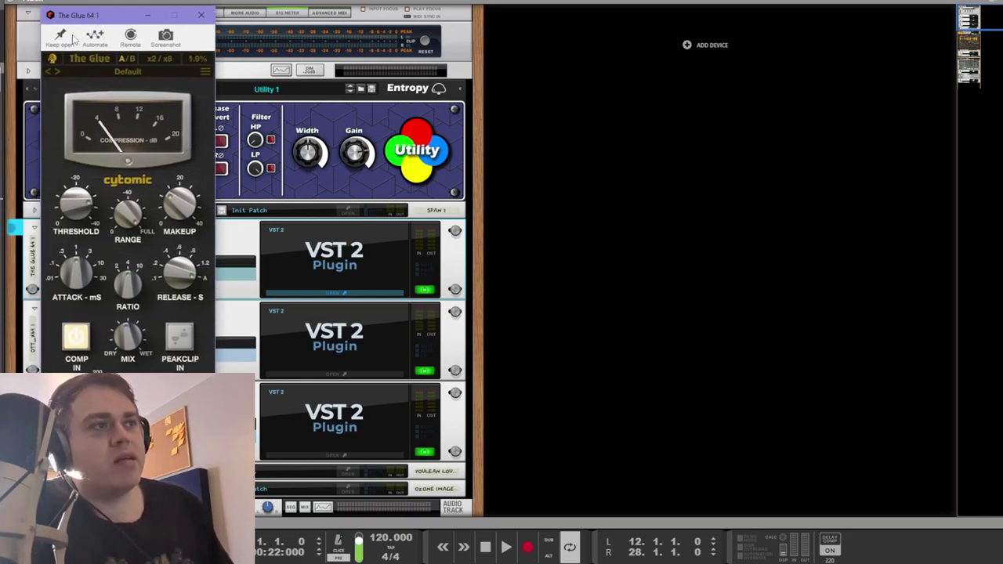
{"action": "left_click", "coordinate": [61, 36]}
Step: Compare the mix from bar 12 with The Glue compressor on and bypassed, check its Mix setting, and close its window
{"action": "key", "text": "space"}
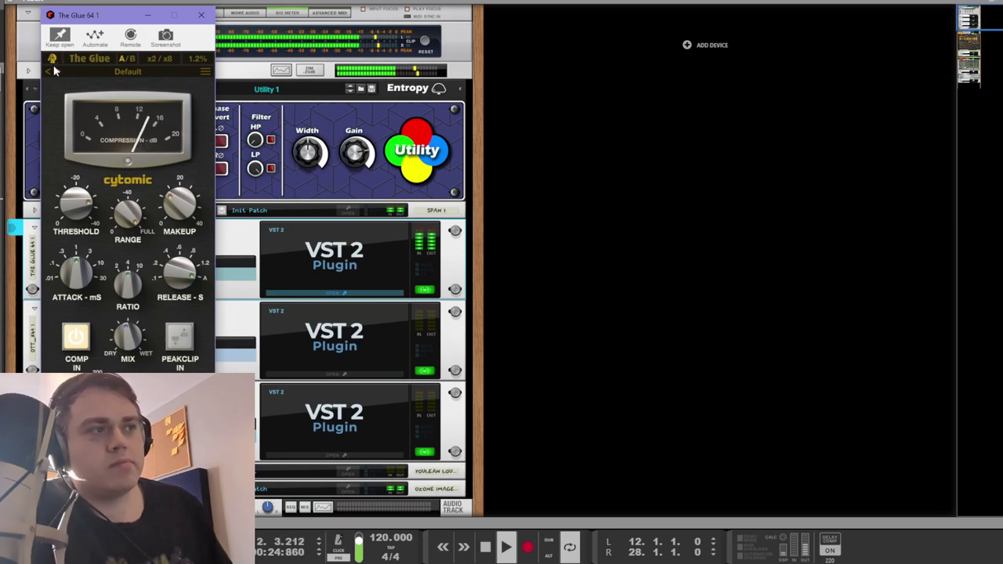
{"action": "key", "text": "space"}
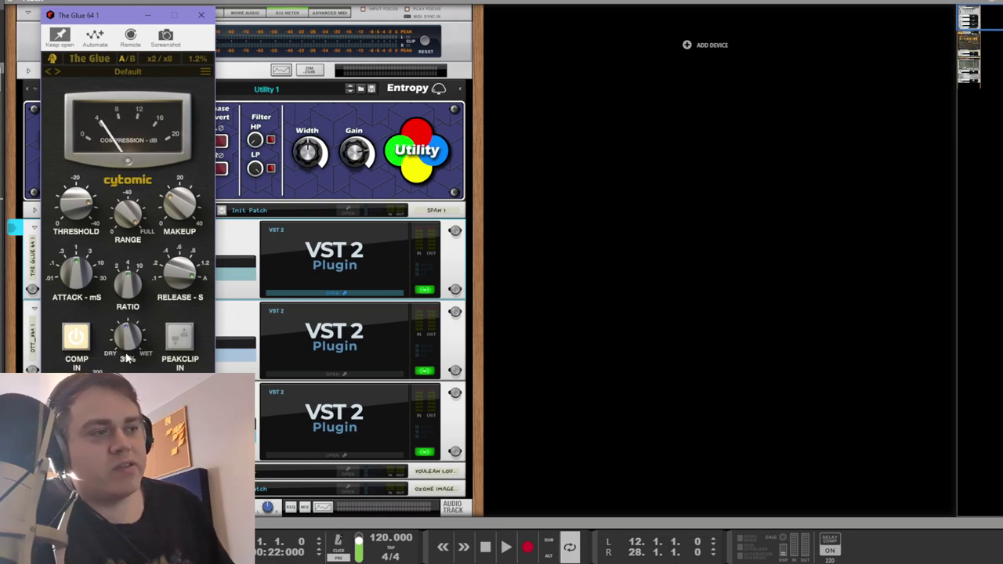
{"action": "key", "text": "space"}
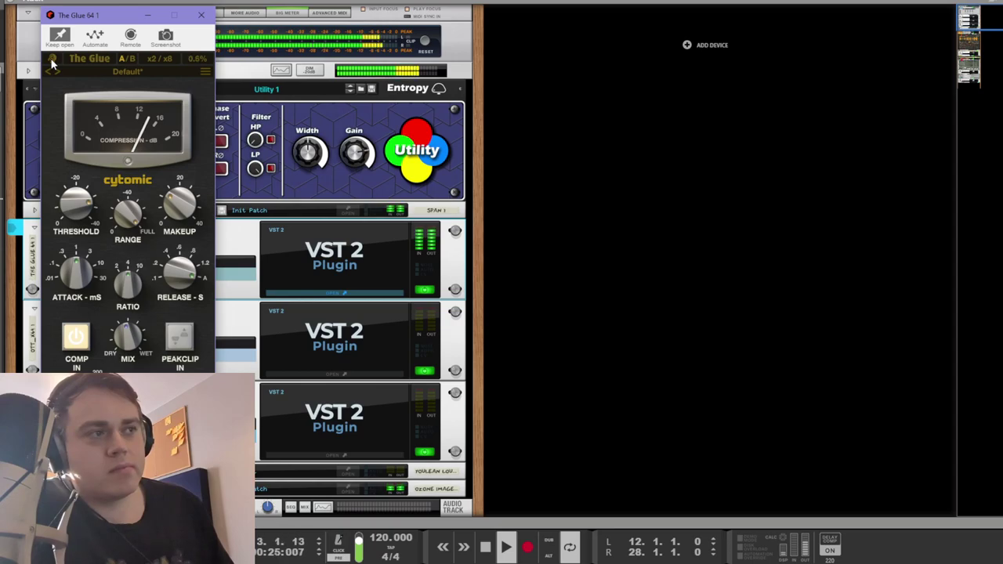
{"action": "key", "text": "space"}
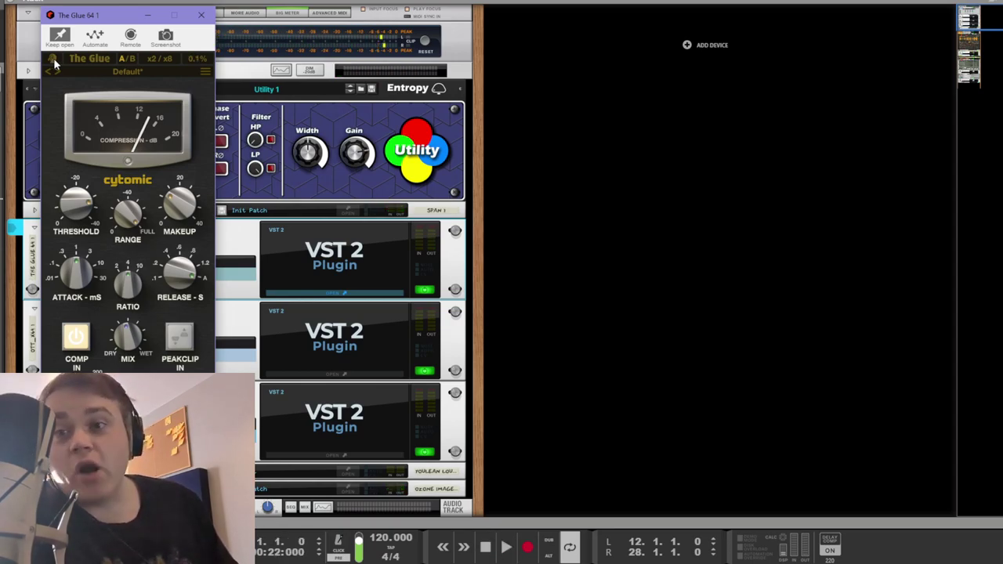
{"action": "key", "text": "space"}
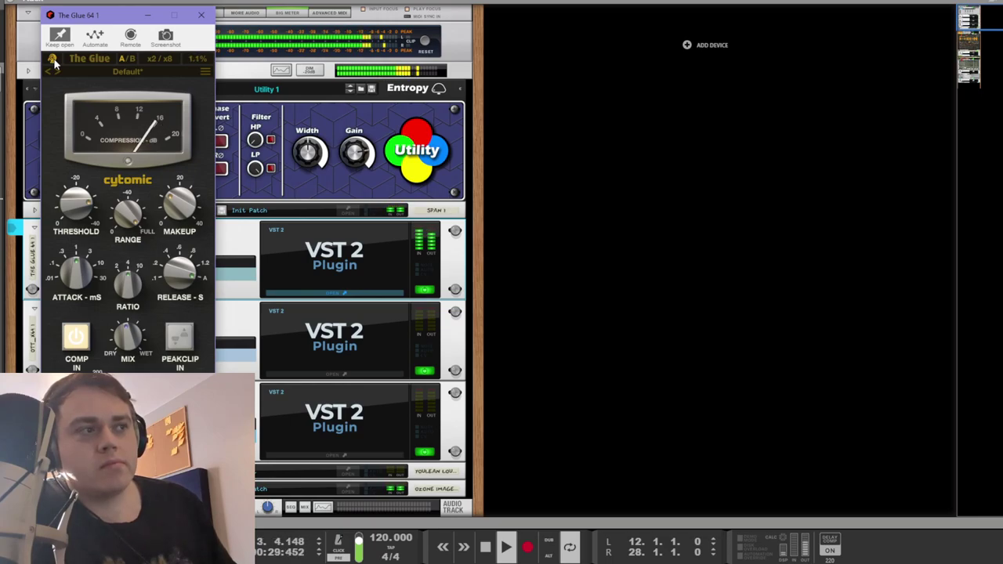
{"action": "key", "text": "space"}
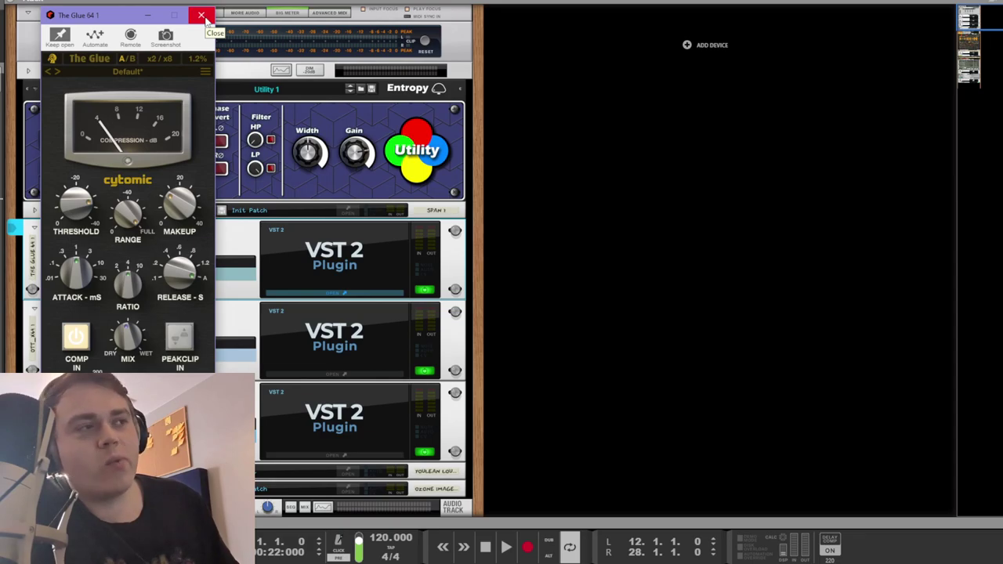
{"action": "left_click", "coordinate": [202, 16]}
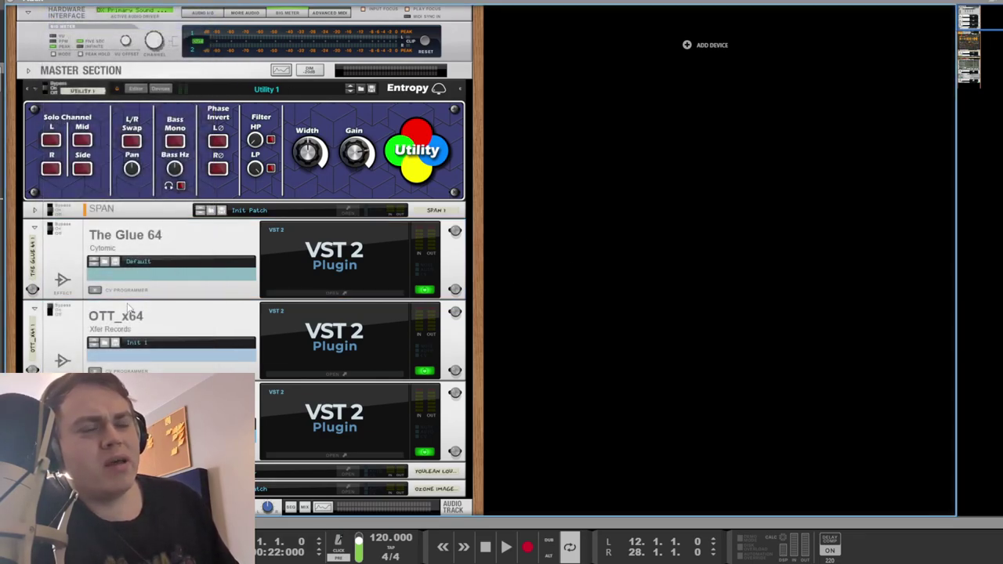
Step: Play the mix from bar 12 with the OTT_x64 window open, bypassing OTT and re-enabling it to compare
{"action": "left_click", "coordinate": [56, 317]}
{"action": "key", "text": "space"}
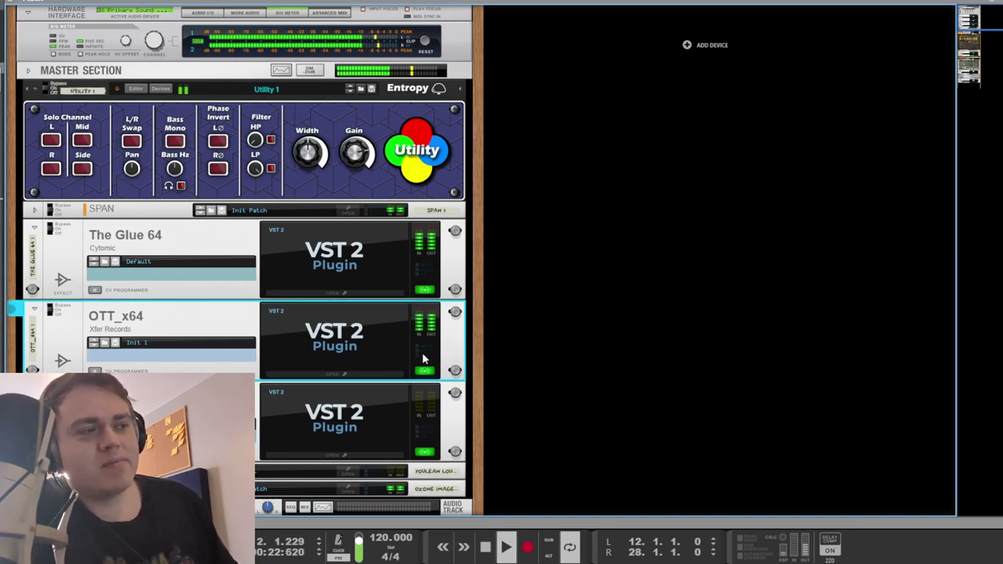
{"action": "double_click", "coordinate": [360, 362]}
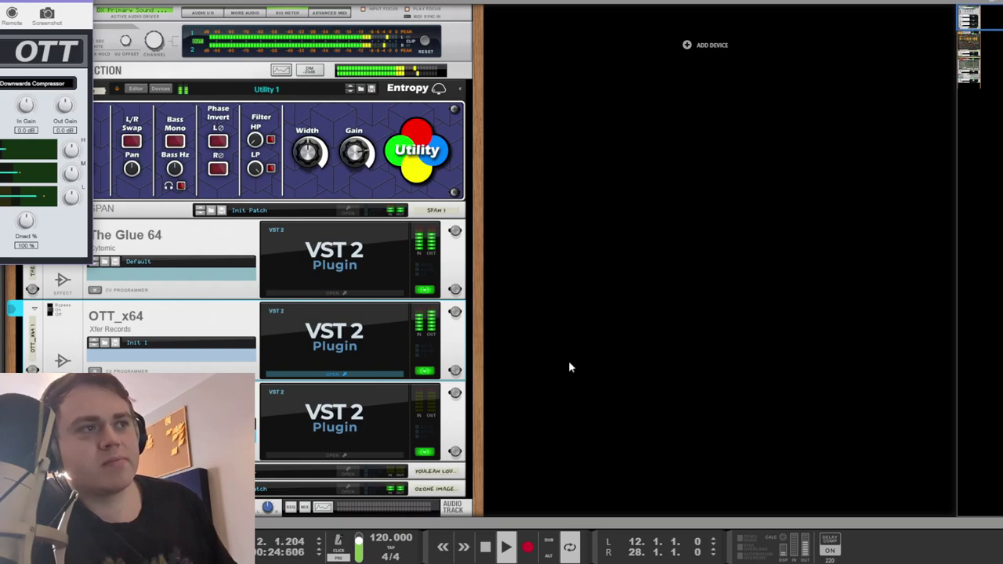
{"action": "left_click", "coordinate": [51, 311]}
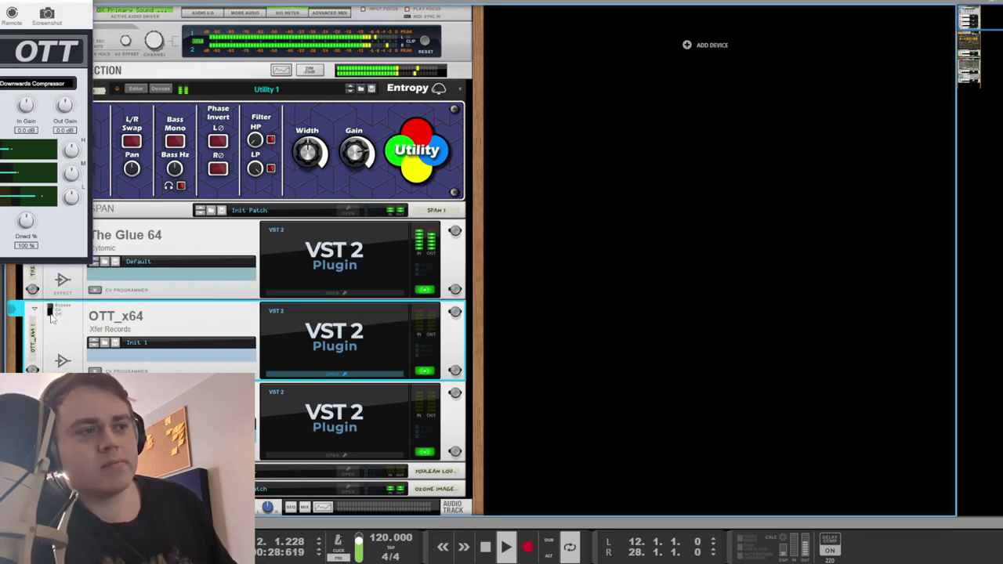
{"action": "left_click", "coordinate": [50, 311]}
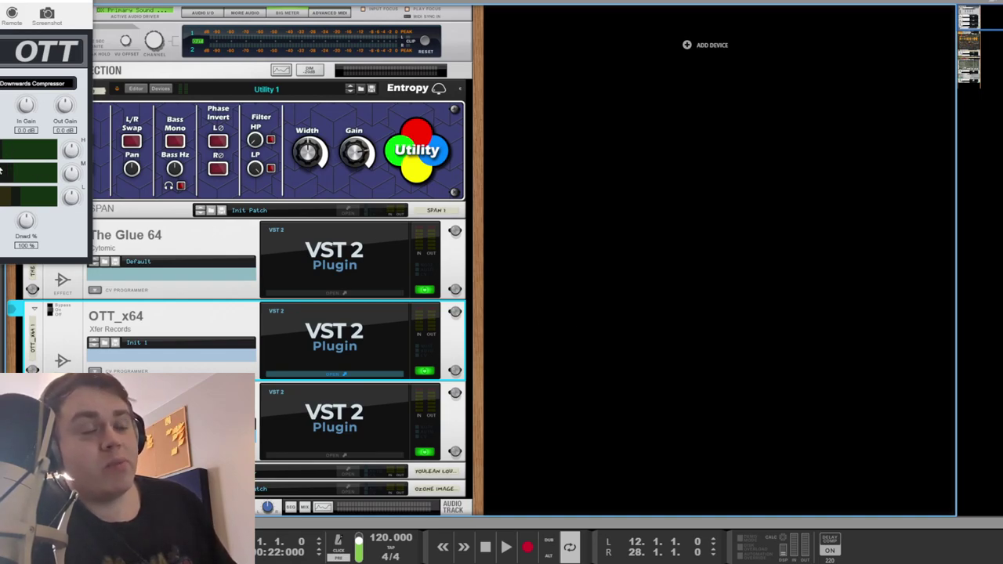
Step: Play the mix from bar 12 while examining the Pro-L limiter in the VST effect below OTT_x64, and stop playback
{"action": "left_click", "coordinate": [507, 377]}
{"action": "left_click", "coordinate": [345, 438]}
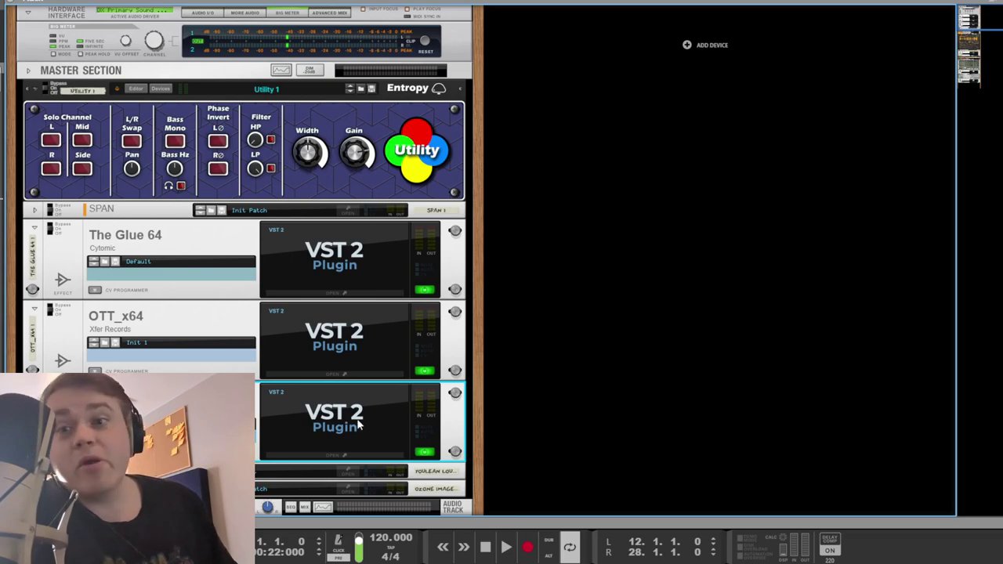
{"action": "key", "text": "space"}
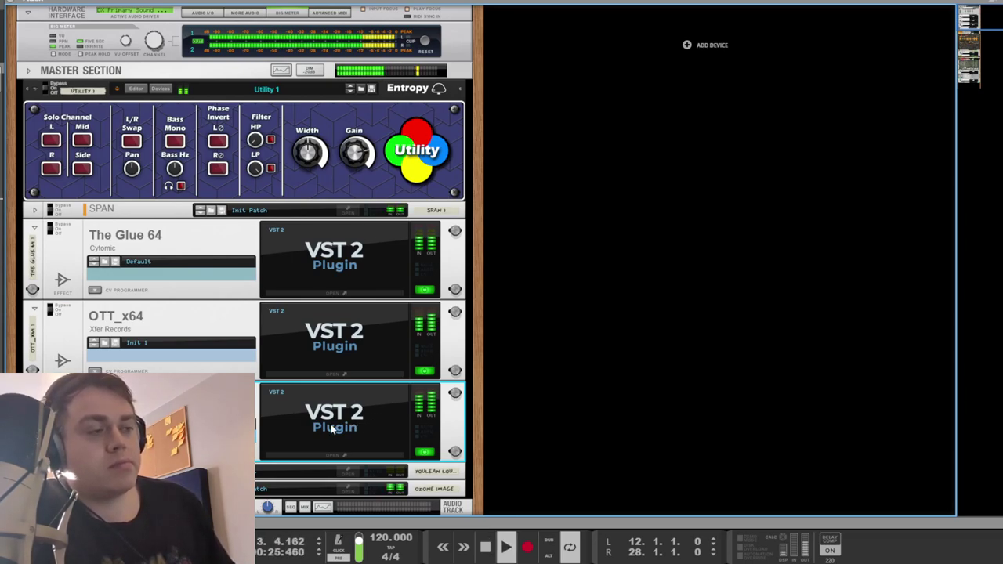
{"action": "double_click", "coordinate": [295, 418]}
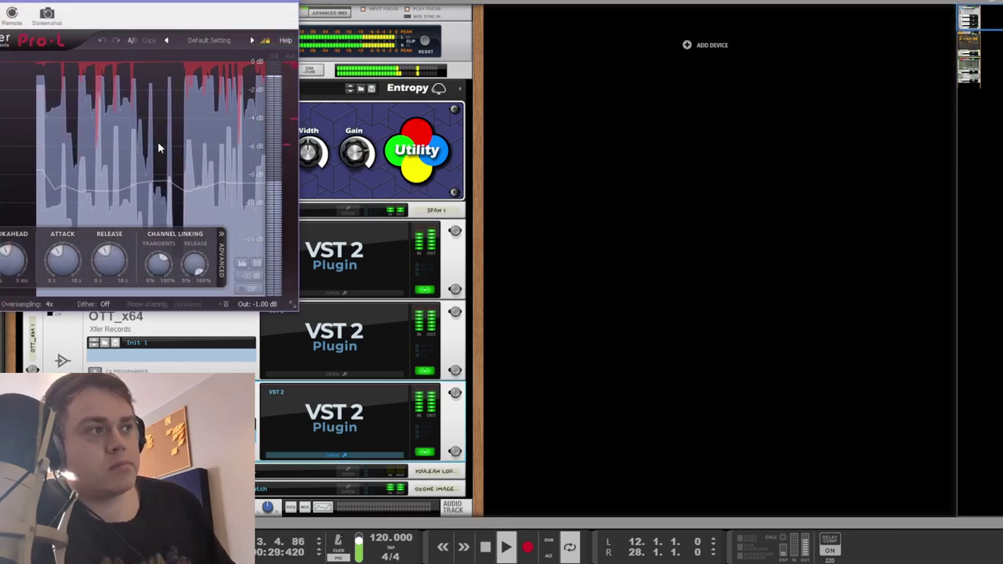
{"action": "key", "text": "space"}
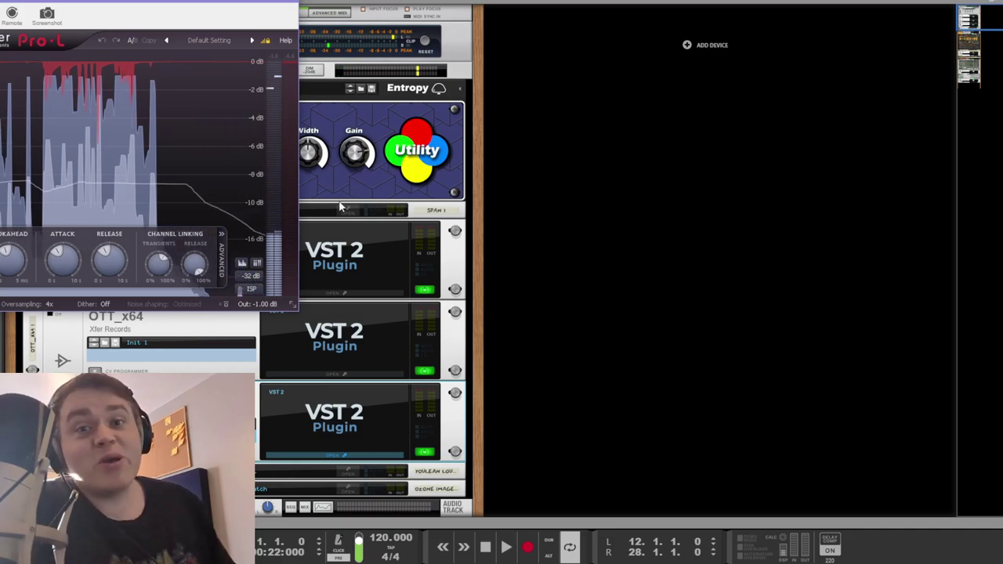